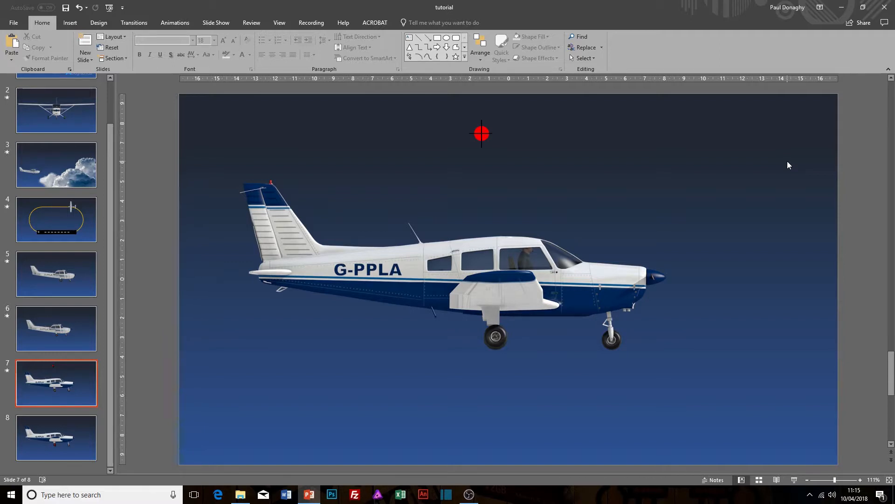
Test the aircraft picture's rotation and place the red crosshair marker on the picture's centre, over the cockpit window
click(548, 274)
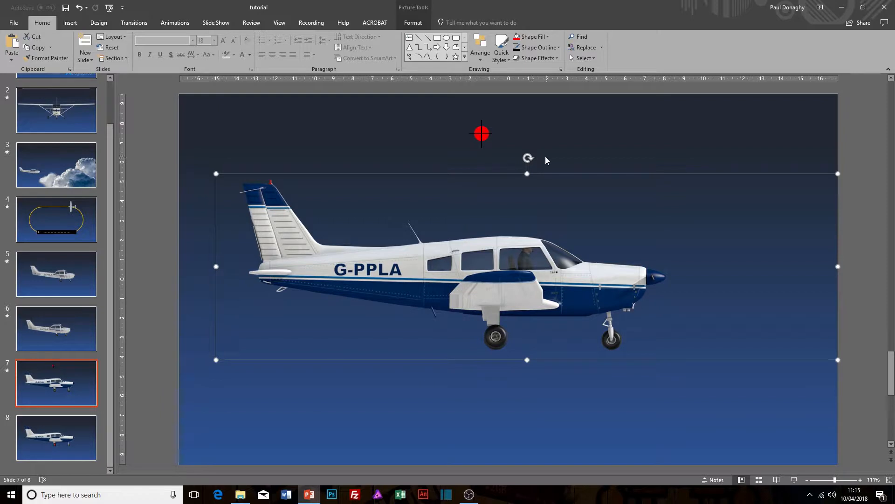
mouse_move(527, 158)
mouse_down()
mouse_move(496, 163)
mouse_move(558, 172)
mouse_move(527, 173)
mouse_up()
mouse_move(528, 157)
mouse_down()
mouse_move(553, 163)
mouse_move(504, 160)
mouse_move(530, 164)
mouse_up()
mouse_move(482, 134)
mouse_down()
mouse_move(510, 254)
mouse_move(531, 254)
mouse_up()
click(484, 255)
mouse_move(527, 158)
mouse_down()
mouse_move(501, 162)
mouse_move(554, 172)
mouse_move(506, 169)
mouse_move(534, 174)
mouse_move(523, 174)
mouse_up()
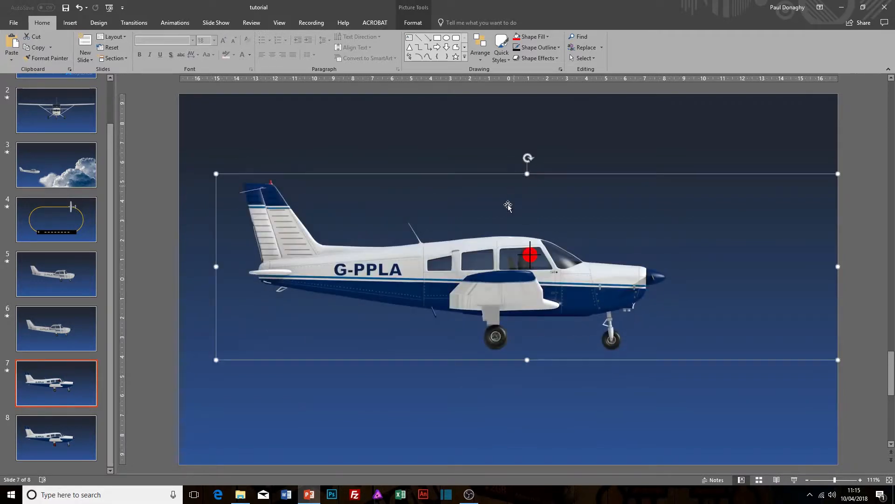
Move the red crosshair marker off the cockpit to the empty background above the windscreen
click(488, 393)
click(495, 309)
click(531, 258)
drag(531, 258, 575, 121)
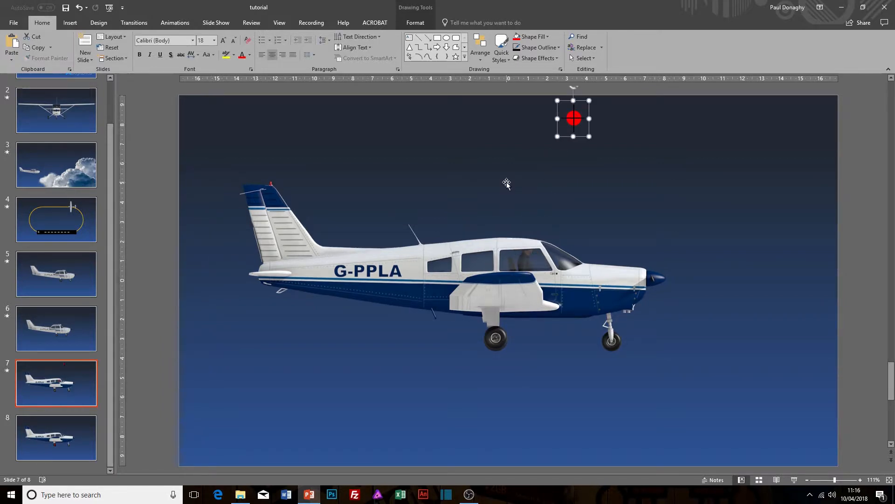
Play slide 7's animation in the slide show and return to editing
key(shift+F5)
click(508, 295)
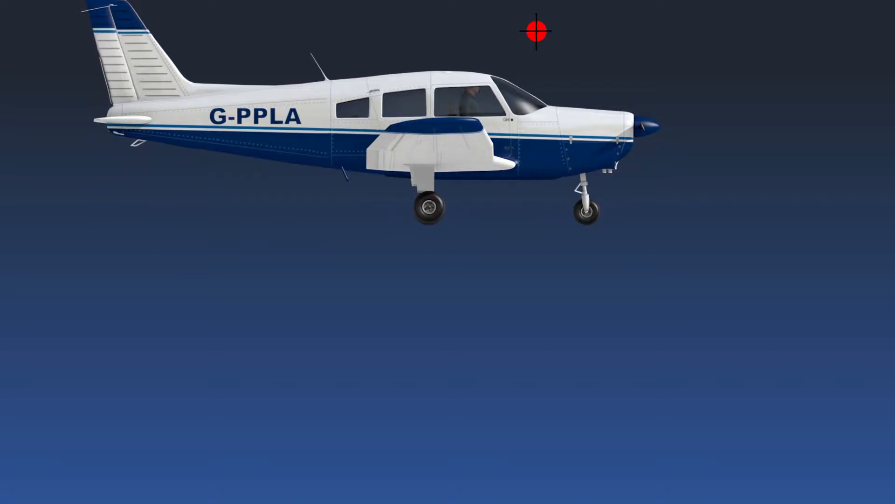
key(Escape)
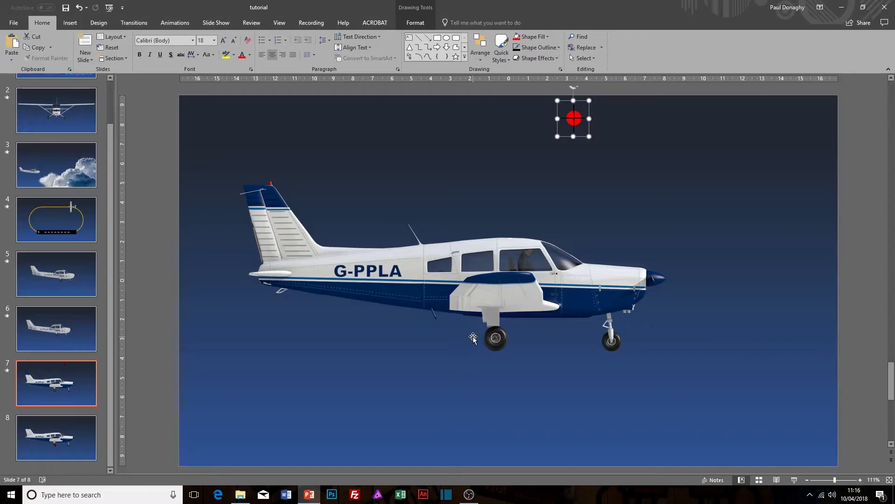
Reposition the red crosshair marker above the cabin roof and select the aircraft picture
click(507, 296)
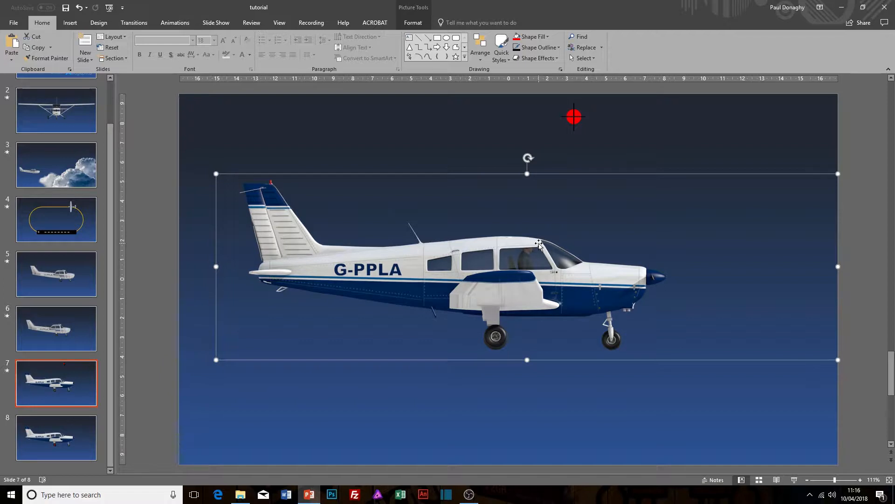
mouse_move(570, 117)
mouse_down()
mouse_move(528, 292)
mouse_move(493, 338)
mouse_move(420, 286)
mouse_move(499, 196)
mouse_move(513, 137)
mouse_up()
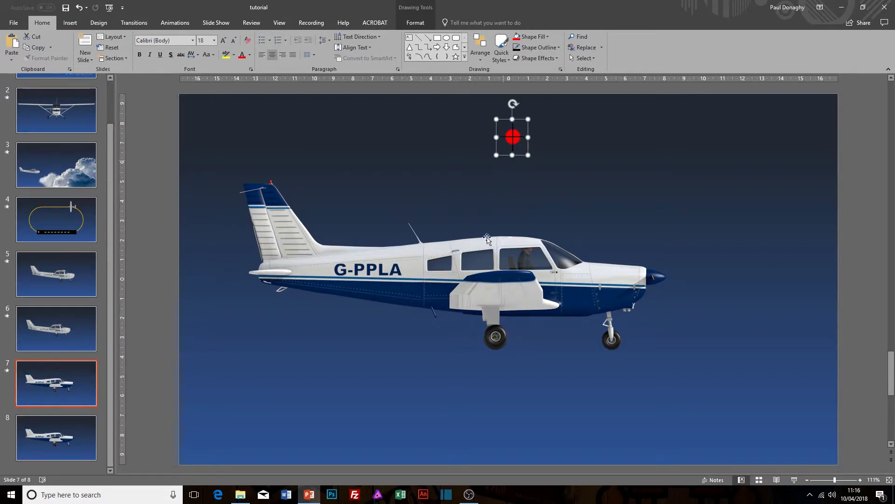
click(483, 268)
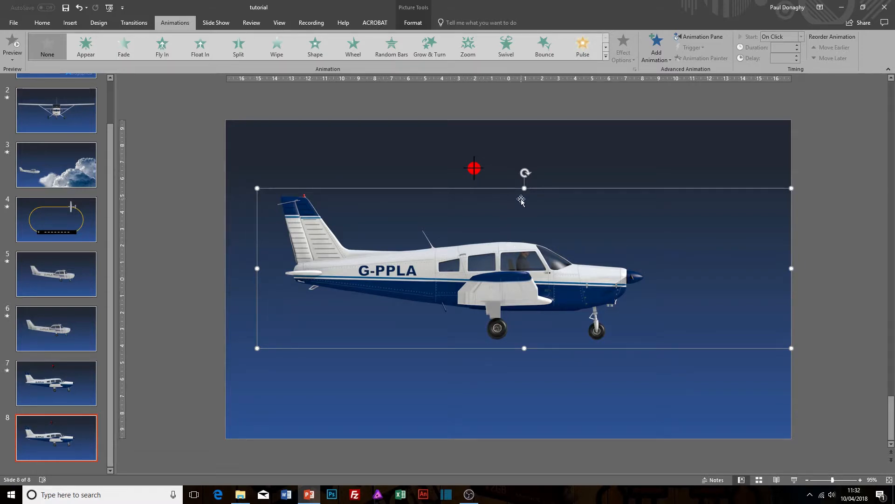
On slide 8, try cropping the aircraft picture at the nose to 23.32 cm wide, test its rotation, and undo the crop
mouse_move(525, 171)
mouse_down()
mouse_move(499, 172)
mouse_move(546, 182)
mouse_move(511, 179)
mouse_move(526, 184)
mouse_up()
click(412, 23)
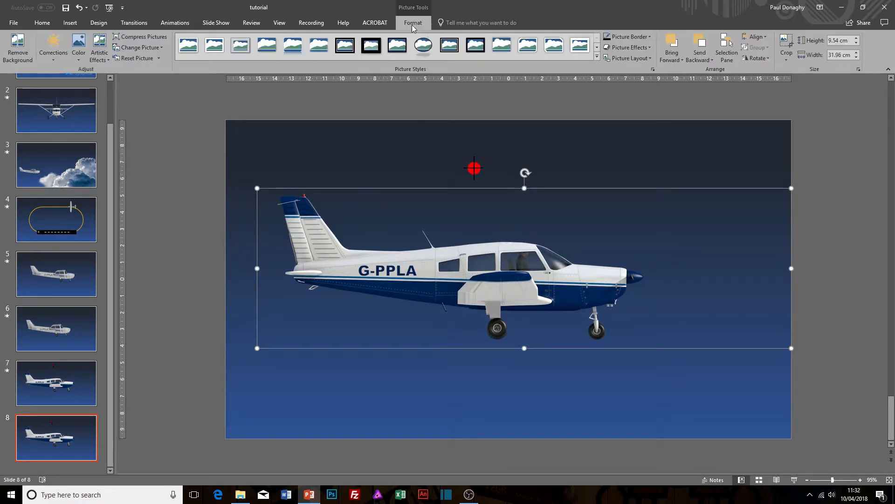
click(785, 43)
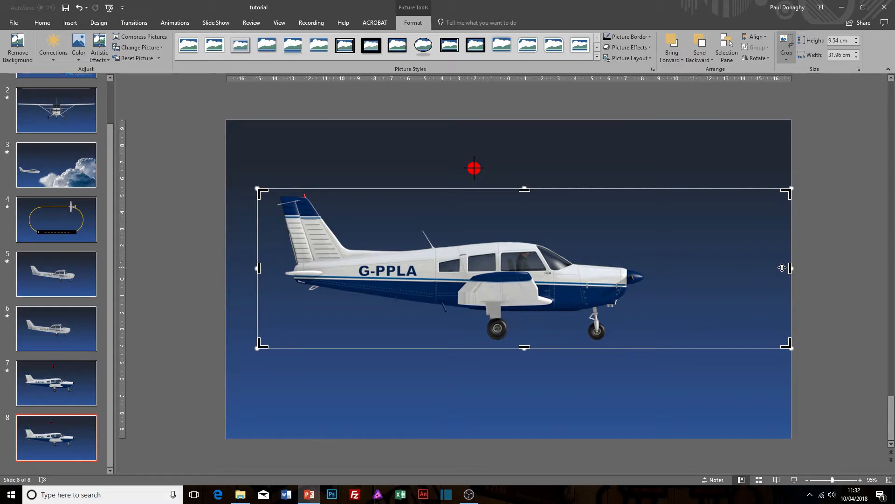
drag(790, 268, 648, 271)
click(595, 400)
click(532, 303)
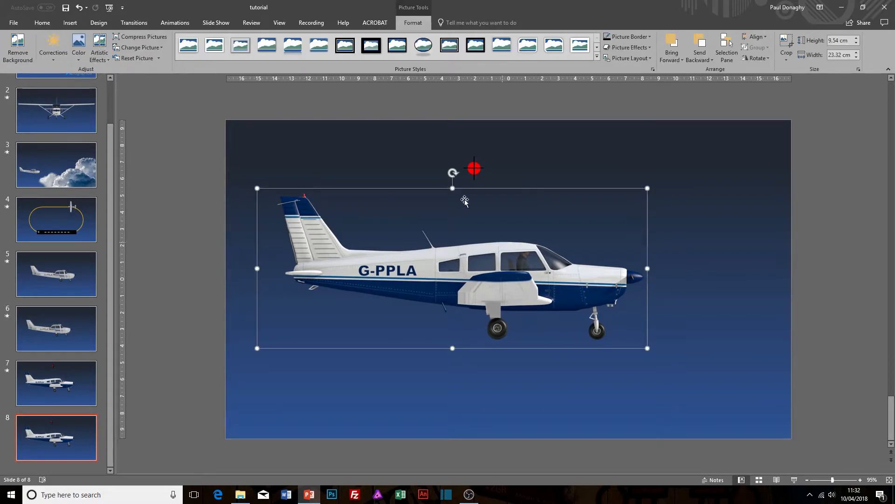
mouse_move(453, 173)
mouse_down()
mouse_move(432, 174)
mouse_move(479, 176)
mouse_move(453, 173)
mouse_up()
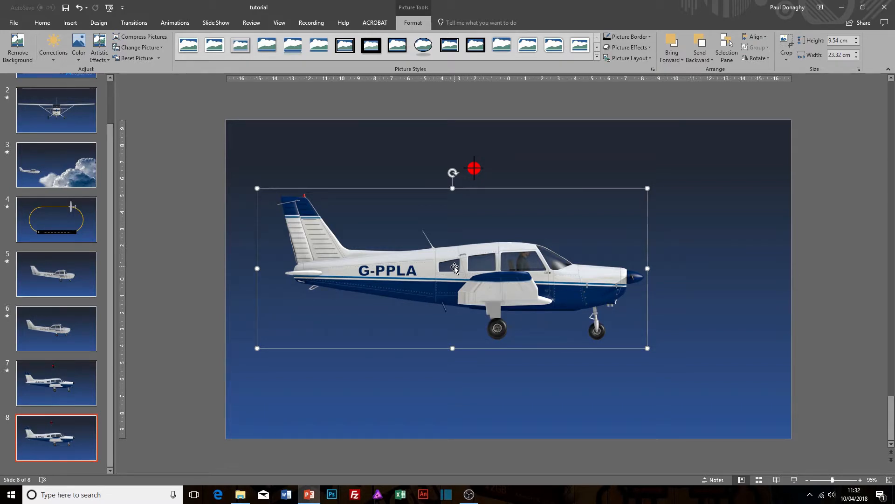
key(ctrl+z)
key(ctrl+z)
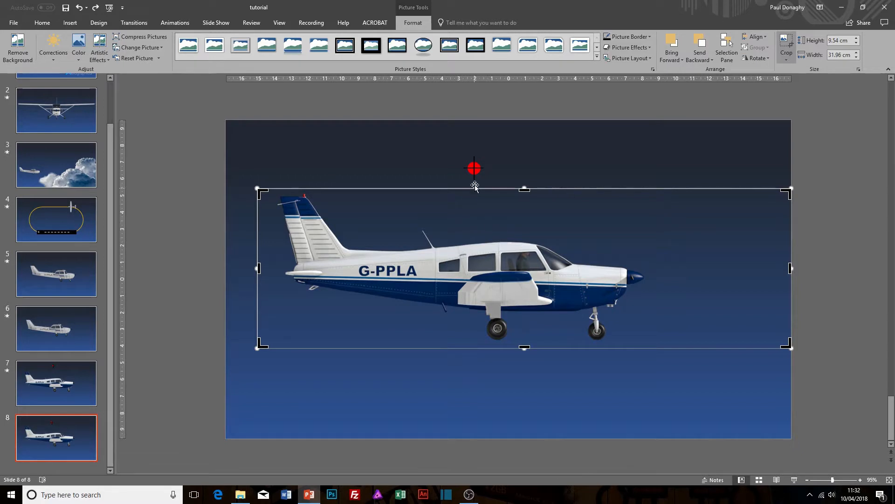
Bring the red crosshair marker to the front, centre it on the main wheel, and test the aircraft picture's rotation
drag(476, 168, 480, 366)
right_click(480, 366)
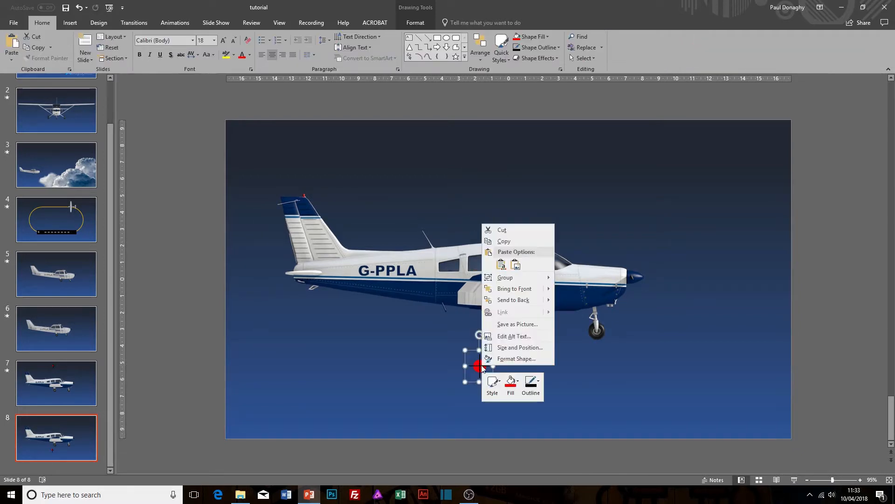
click(504, 290)
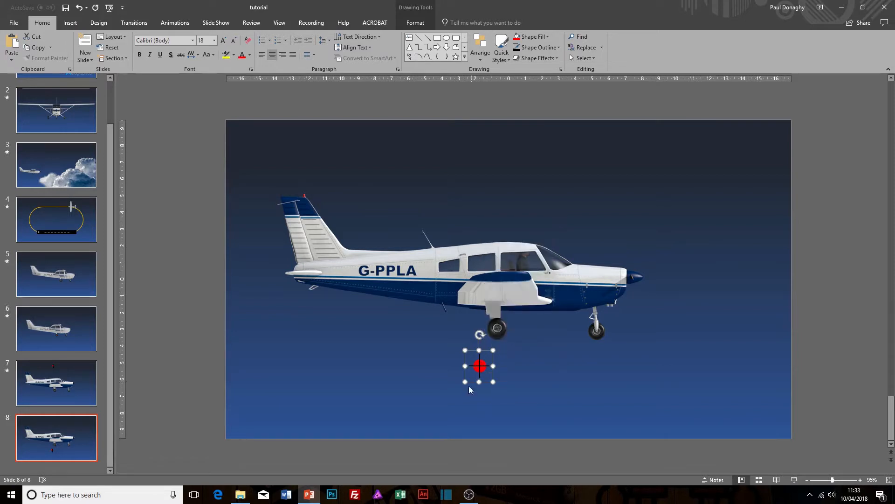
drag(479, 366, 493, 328)
click(488, 284)
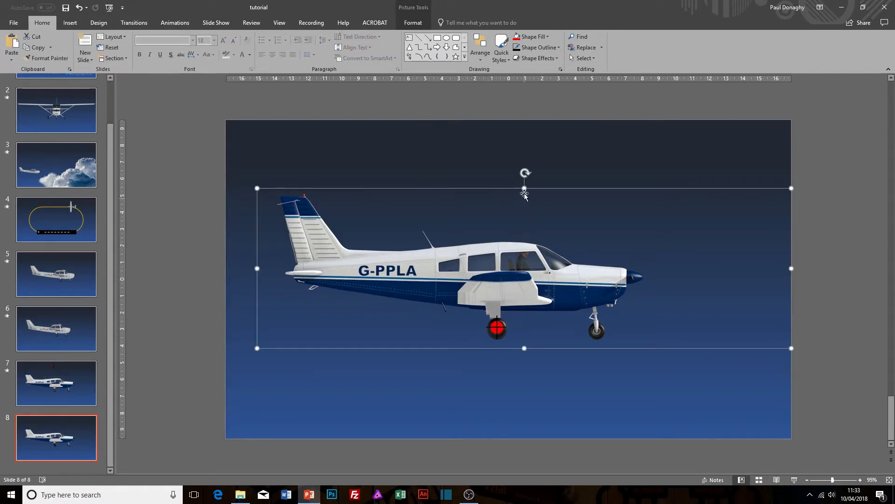
mouse_move(524, 172)
mouse_down()
mouse_move(549, 182)
mouse_move(509, 180)
mouse_move(522, 187)
mouse_up()
click(421, 23)
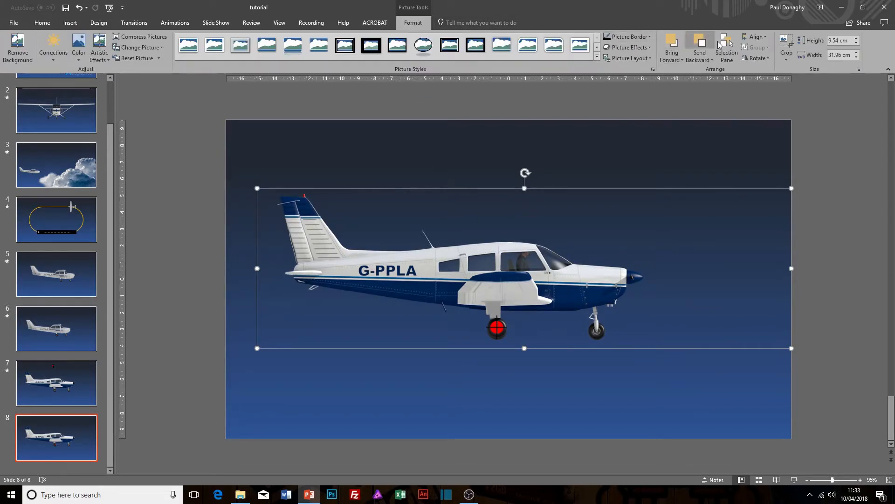
click(786, 43)
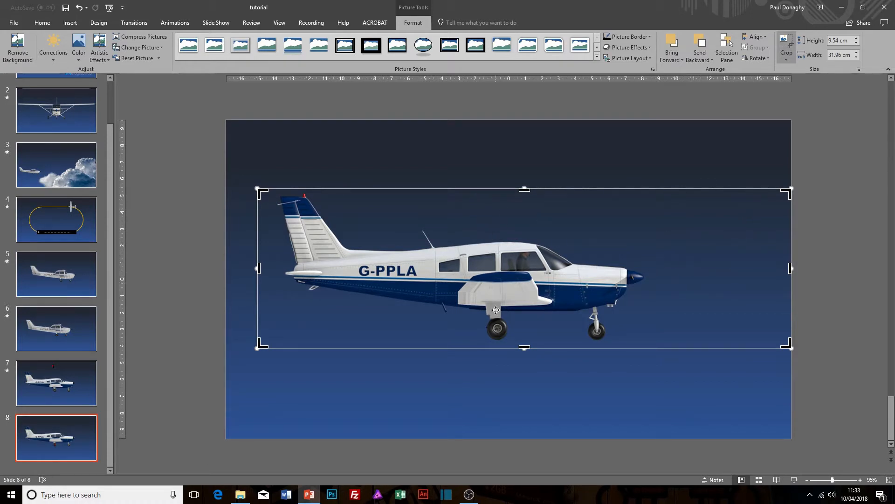
click(492, 373)
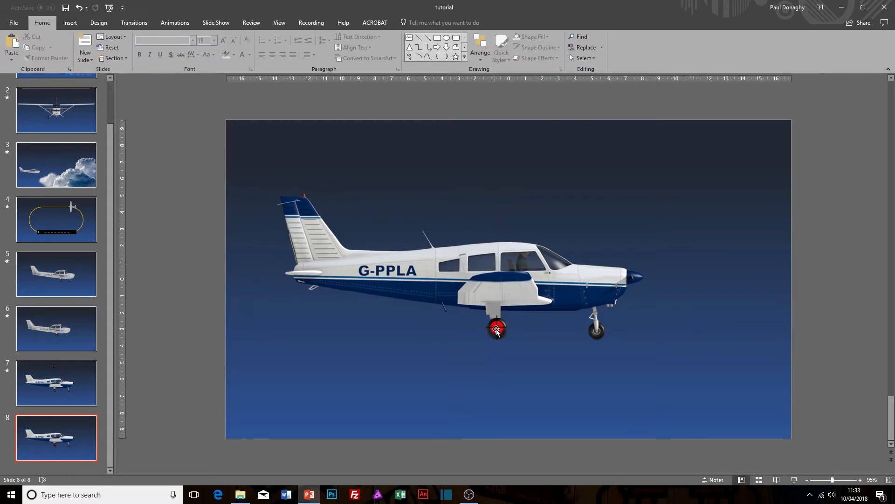
Crop the empty area ahead of the aircraft's nose to a picture width of 28.68 cm, centring it horizontally on the main wheel
click(498, 269)
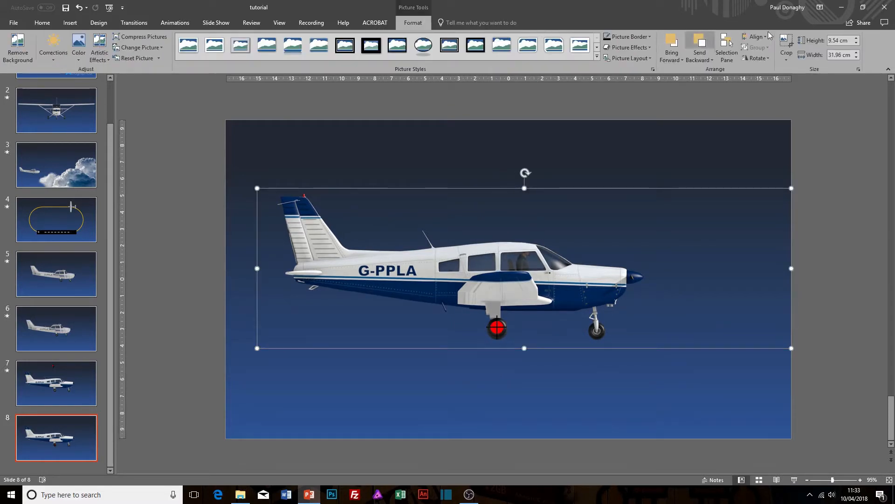
click(786, 43)
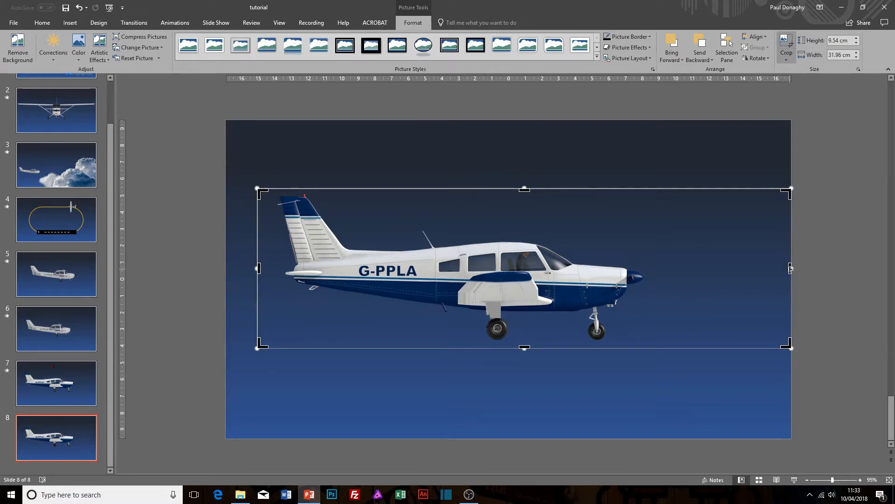
drag(790, 268, 745, 269)
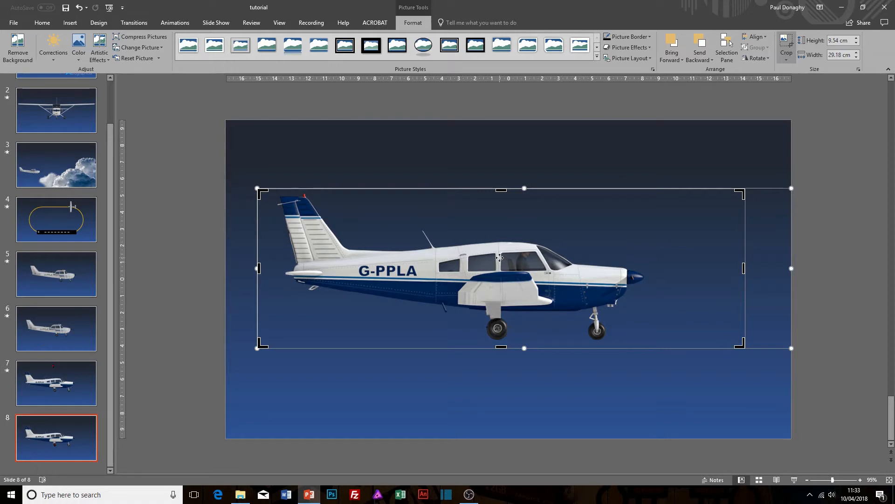
click(740, 269)
drag(740, 268, 736, 268)
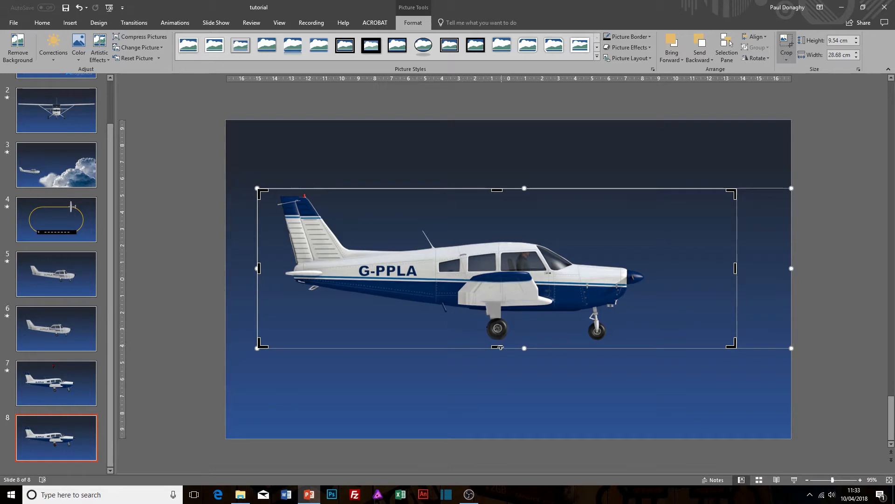
Extend the aircraft picture's crop frame downward to a height of 16.4 cm and test its rotation about the main wheel
drag(499, 346, 497, 423)
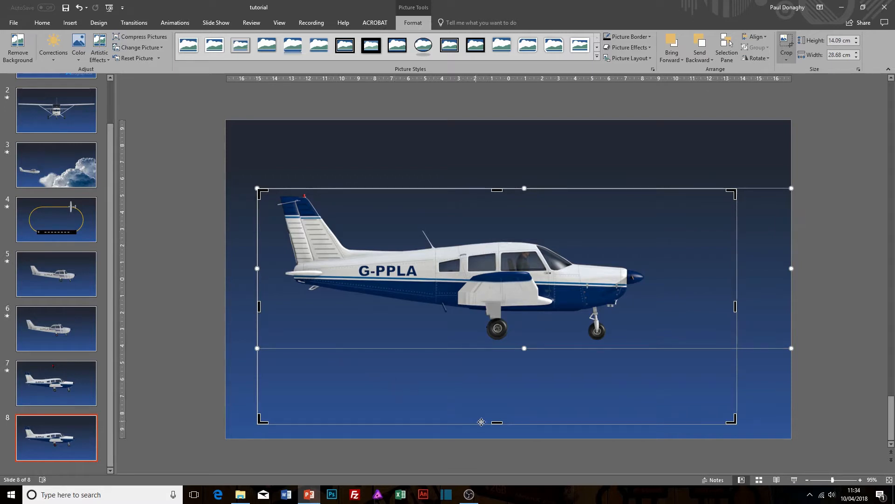
drag(498, 423, 499, 436)
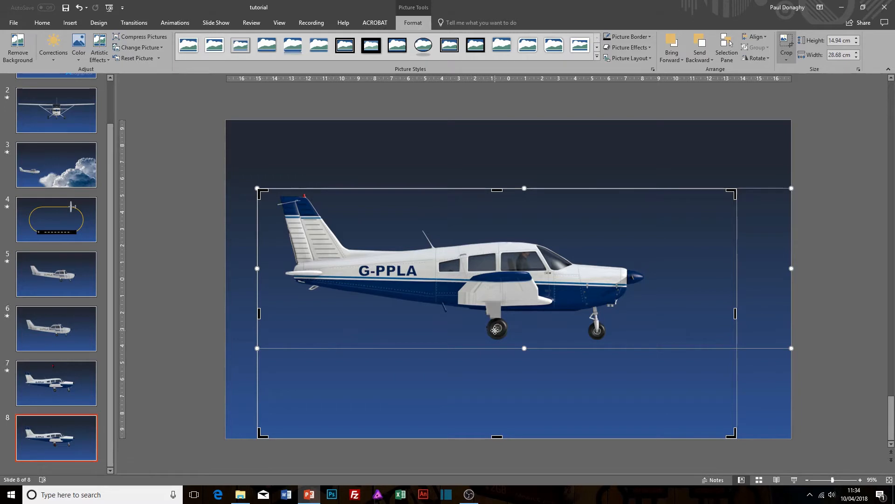
drag(498, 437, 497, 463)
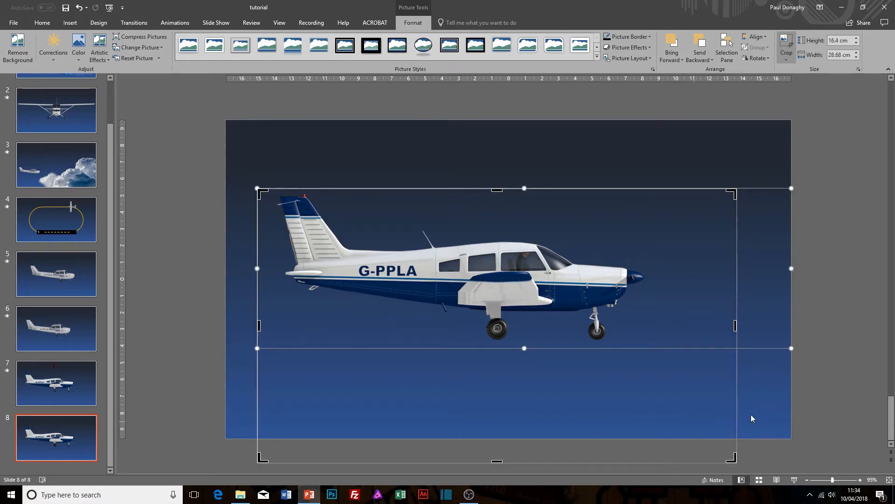
click(777, 404)
click(514, 299)
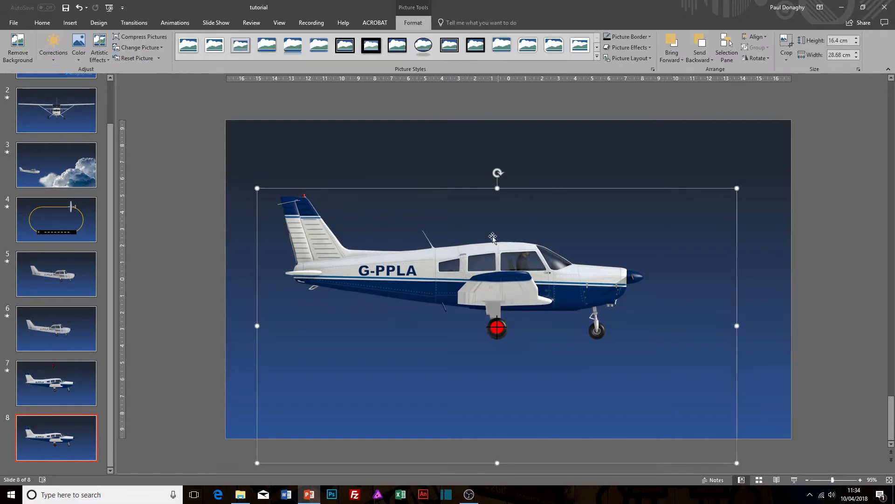
drag(500, 174, 495, 195)
Add a Lines motion path animation to the aircraft picture and set its direction to Up
click(186, 27)
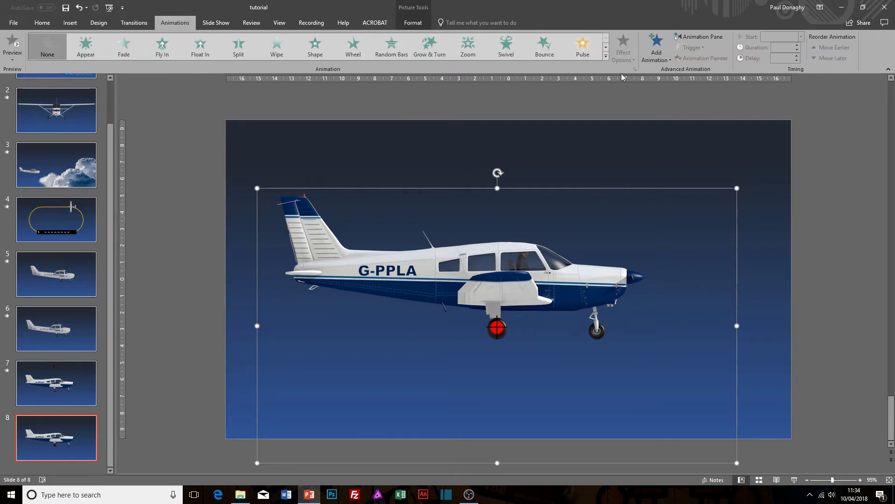
click(663, 56)
click(661, 373)
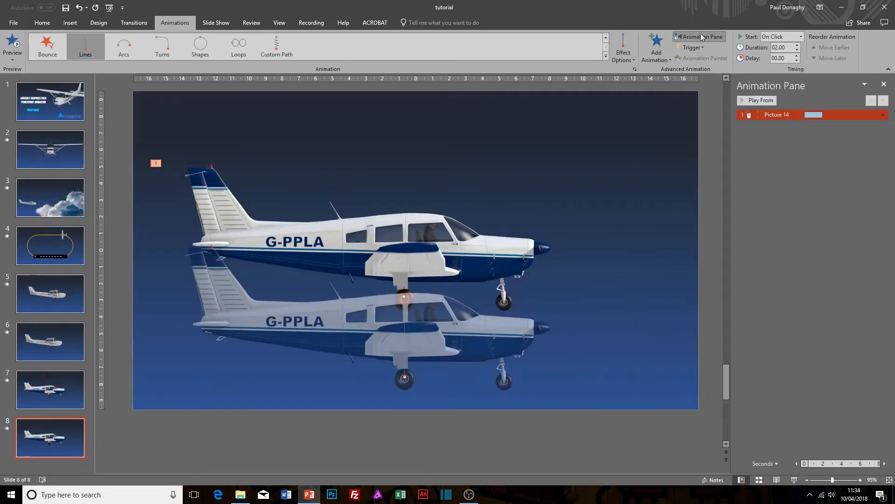
click(700, 38)
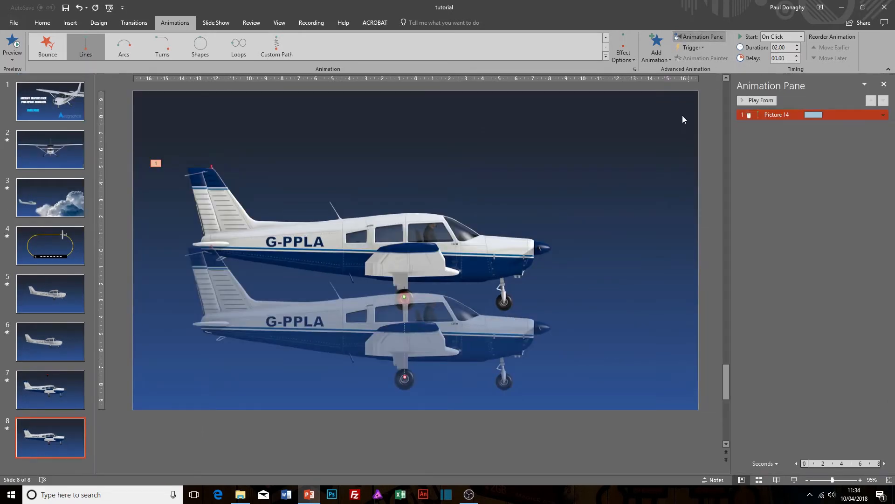
click(634, 60)
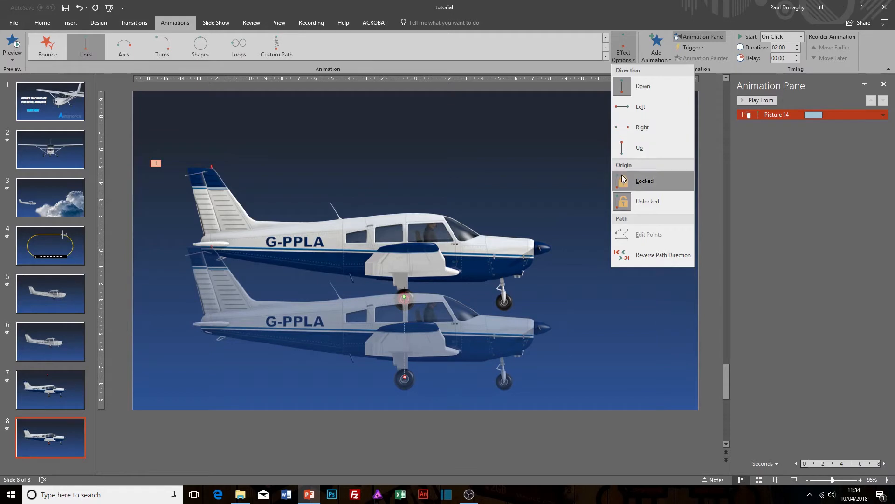
click(622, 149)
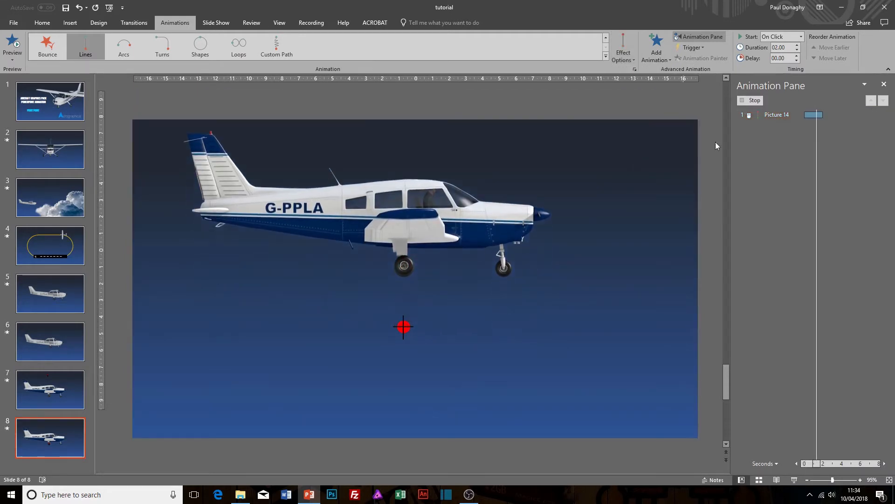
Add a Spin animation to the aircraft picture with a smooth start of 0.9 sec and a smooth end of 0.94 sec
click(656, 49)
click(781, 185)
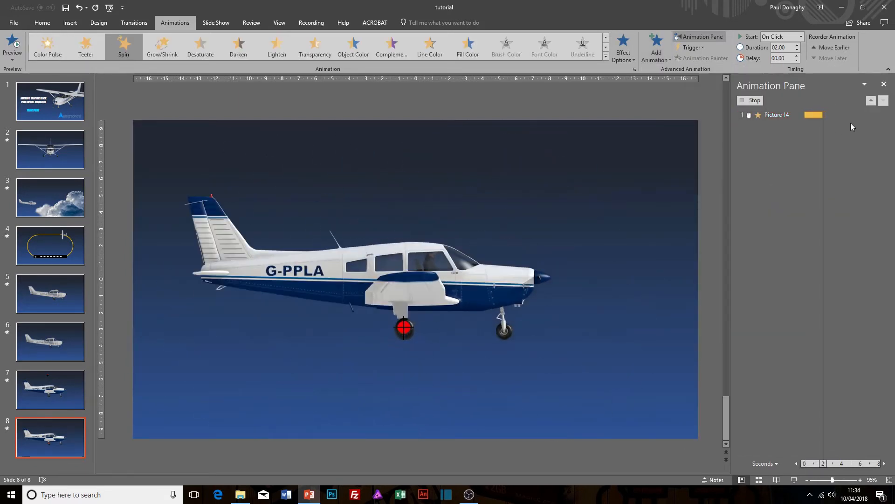
click(882, 125)
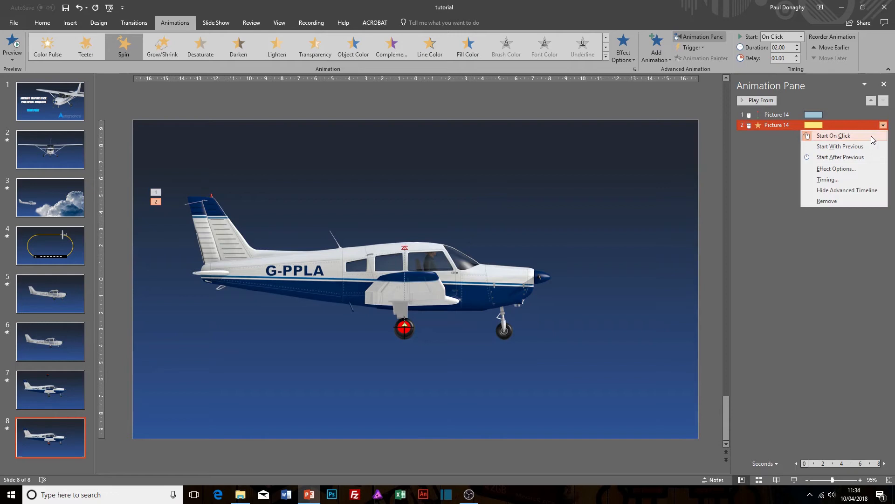
click(845, 169)
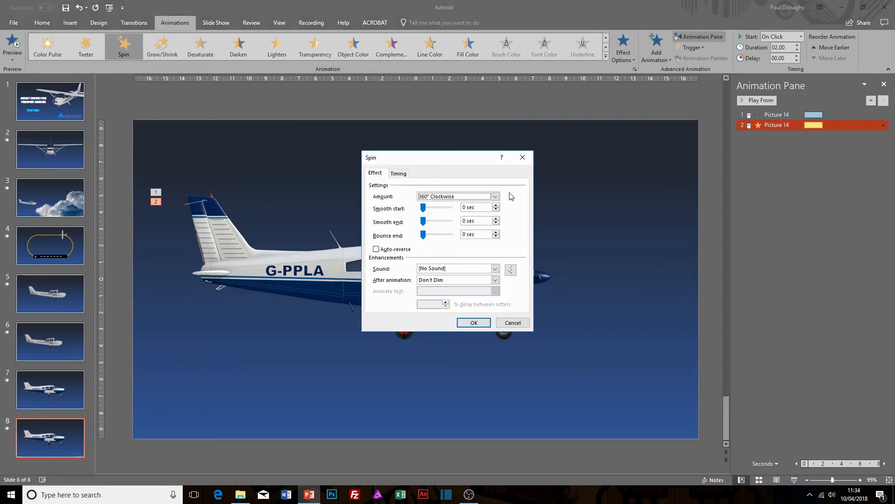
mouse_move(423, 207)
mouse_down()
mouse_move(437, 207)
mouse_move(440, 222)
mouse_move(432, 219)
mouse_up()
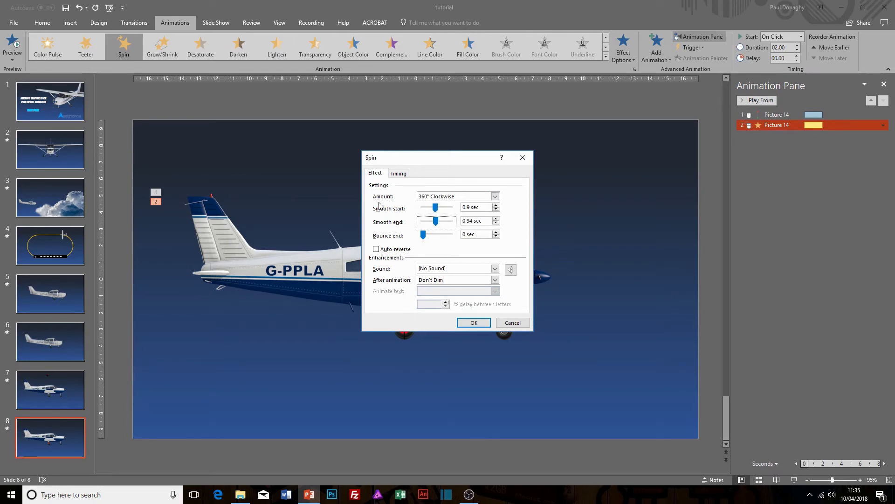
Set the aircraft's spin amount to 15° Counterclockwise and enable Auto-reverse
click(448, 198)
text(15)
key(Return)
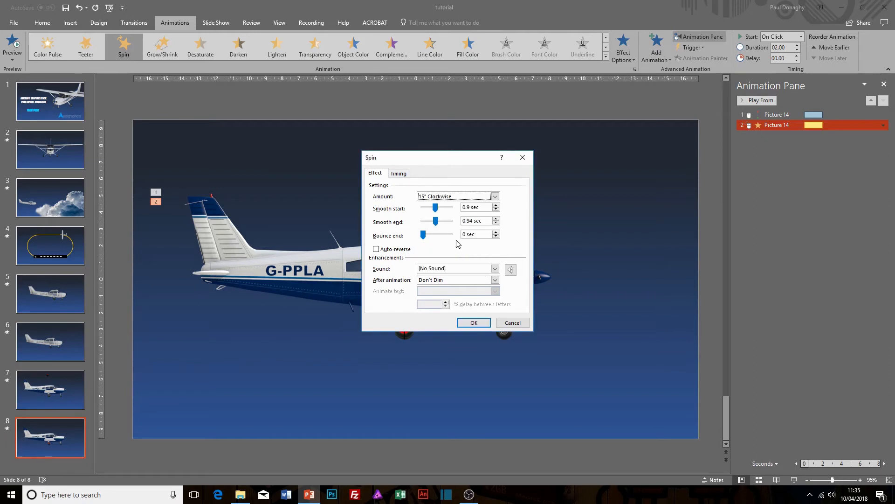
click(495, 198)
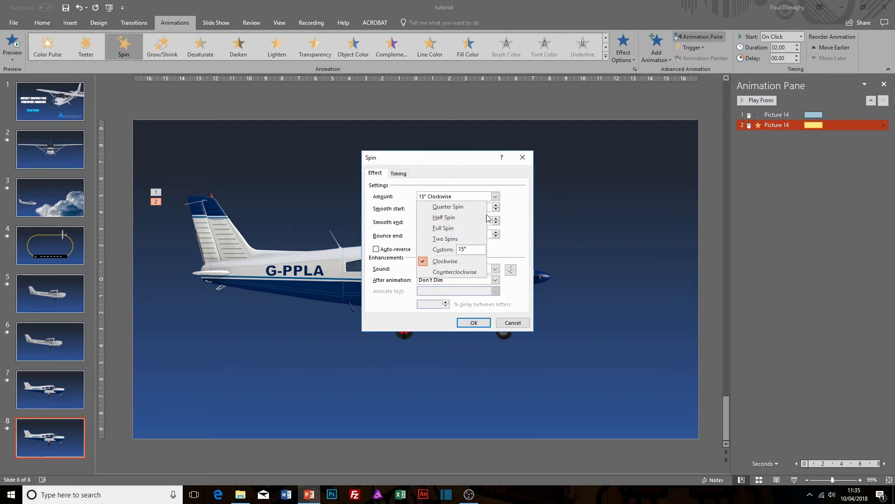
click(465, 273)
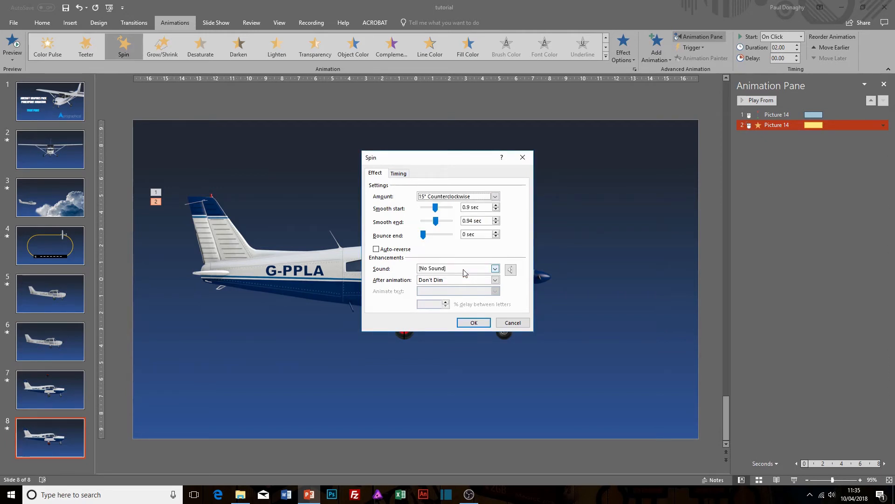
click(377, 249)
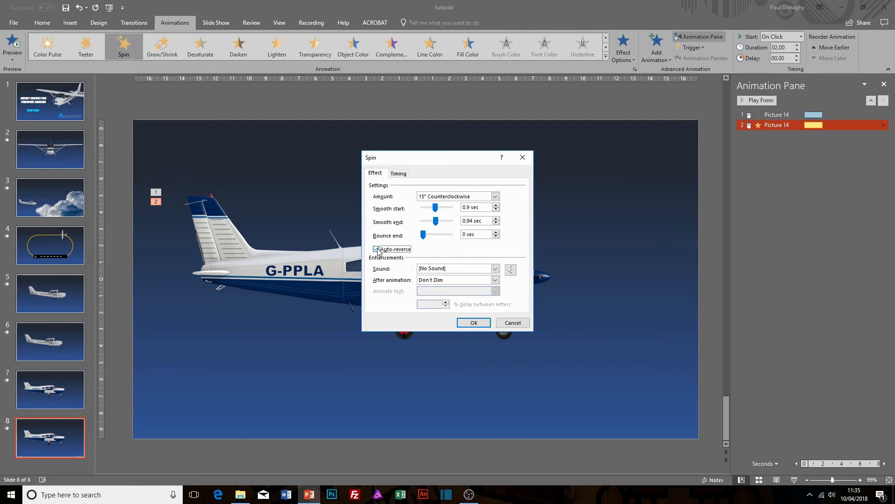
click(473, 323)
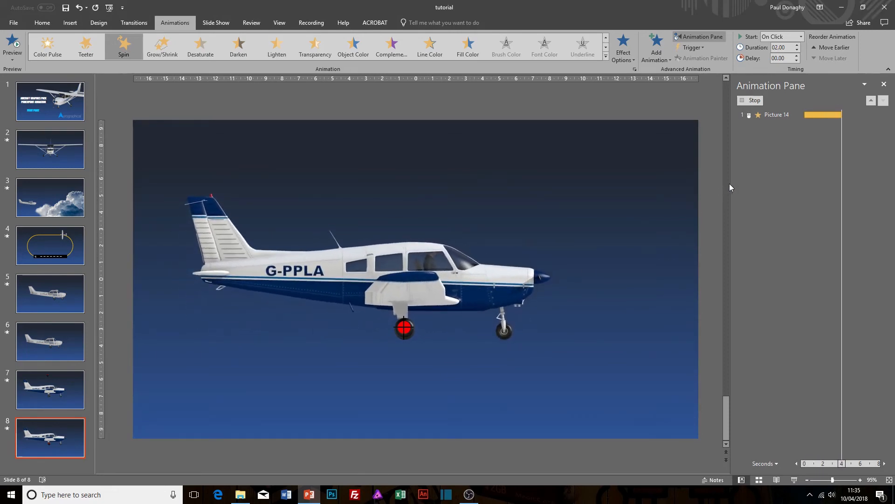
Lengthen the motion path's duration to about 4 seconds to match the spin, and set the spin to Start With Previous
click(815, 115)
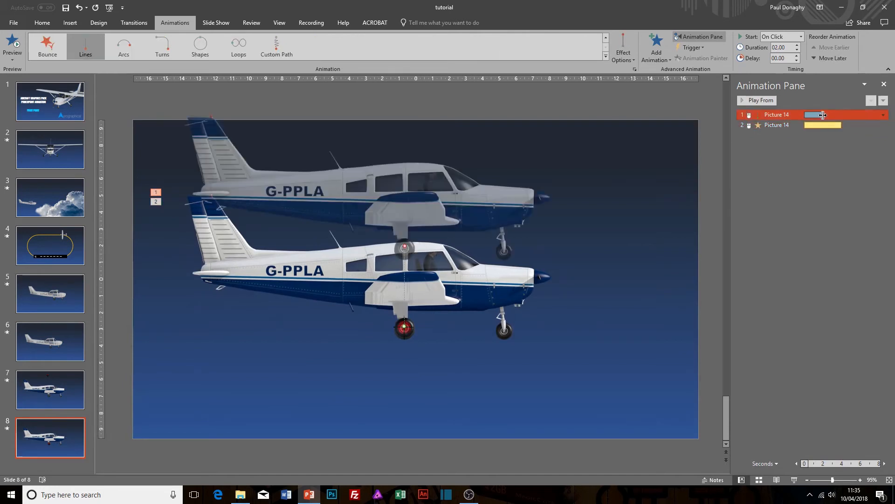
drag(823, 115, 840, 116)
click(845, 125)
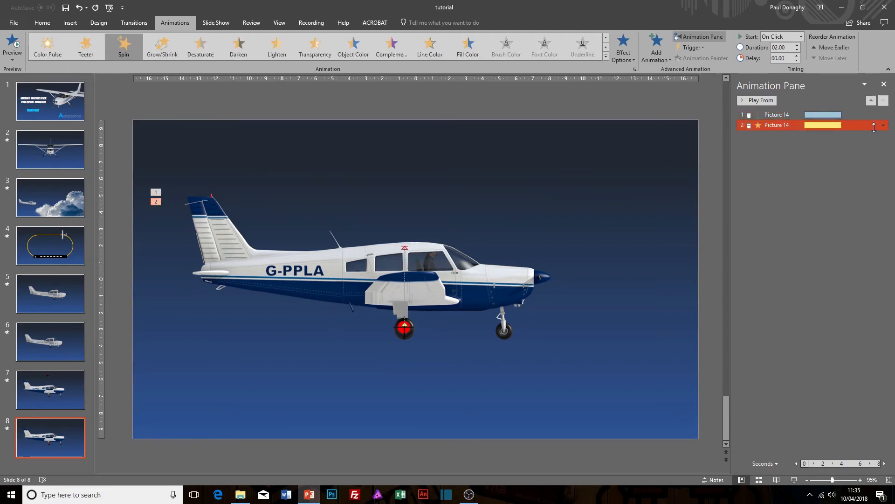
click(882, 125)
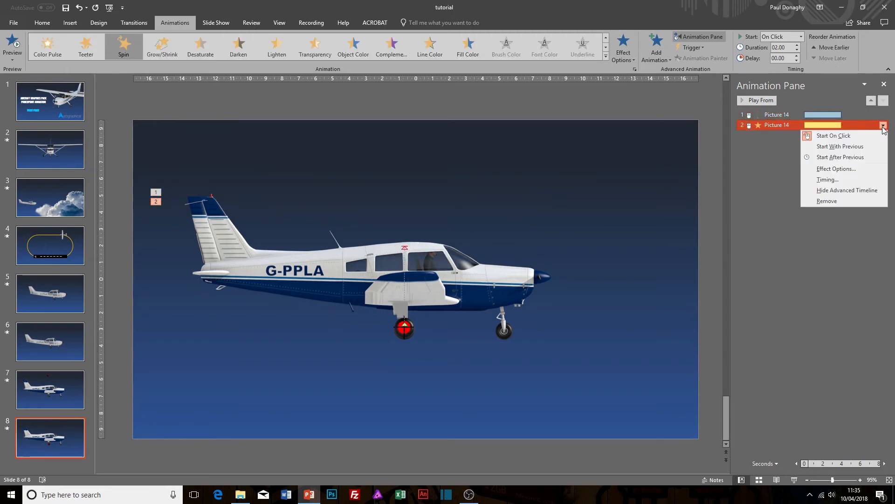
click(846, 146)
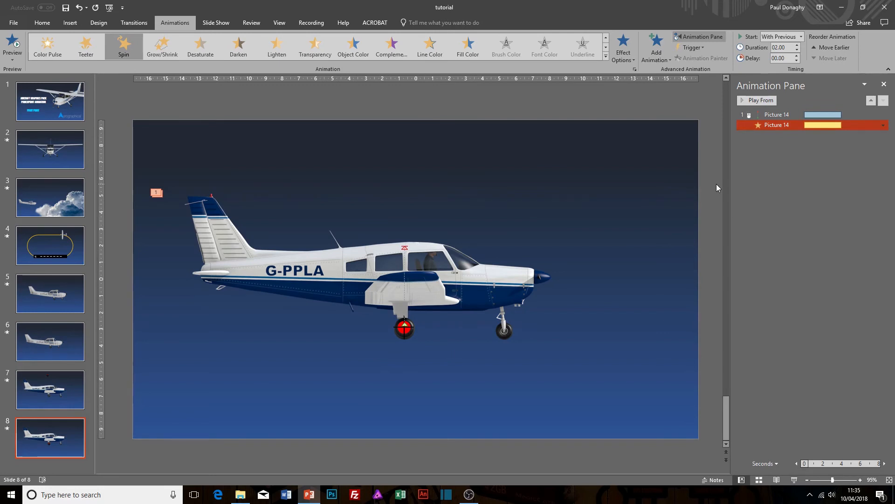
Play the current slide to check the combined animation, and test the aircraft picture's rotation about the main wheel
key(shift+F5)
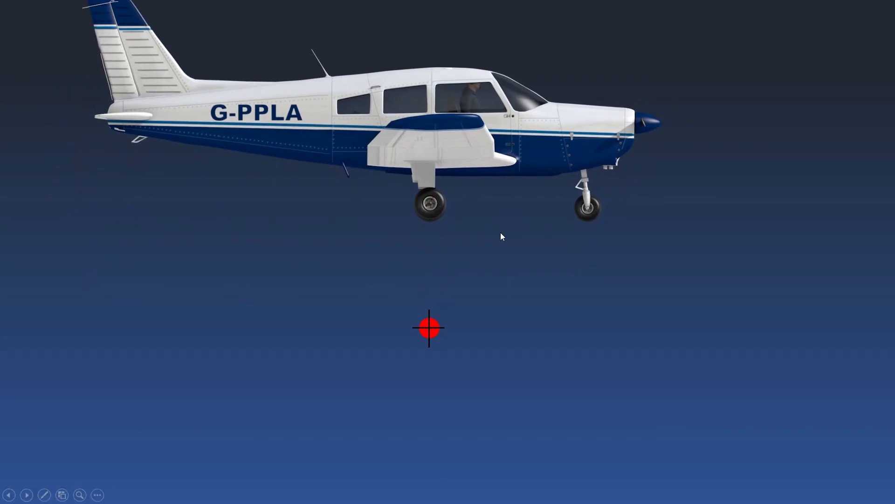
key(Escape)
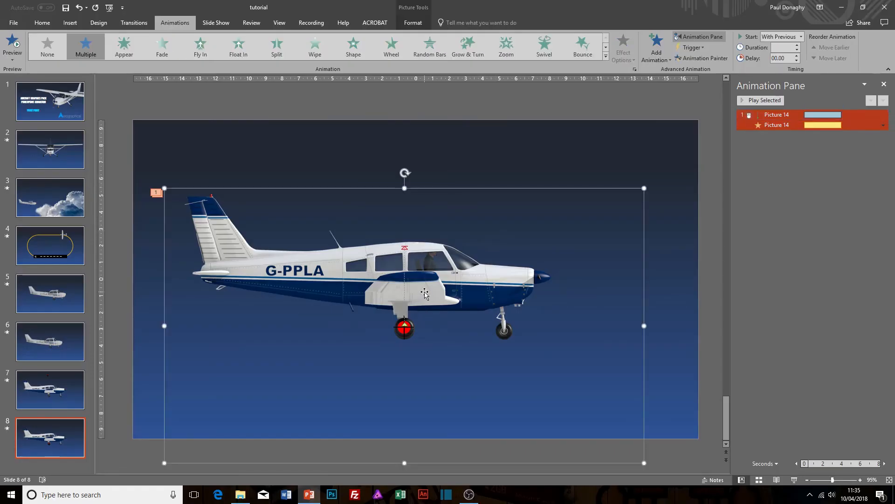
mouse_move(405, 173)
mouse_down()
mouse_move(380, 178)
mouse_move(424, 184)
mouse_move(394, 184)
mouse_move(404, 186)
mouse_up()
drag(405, 173, 404, 194)
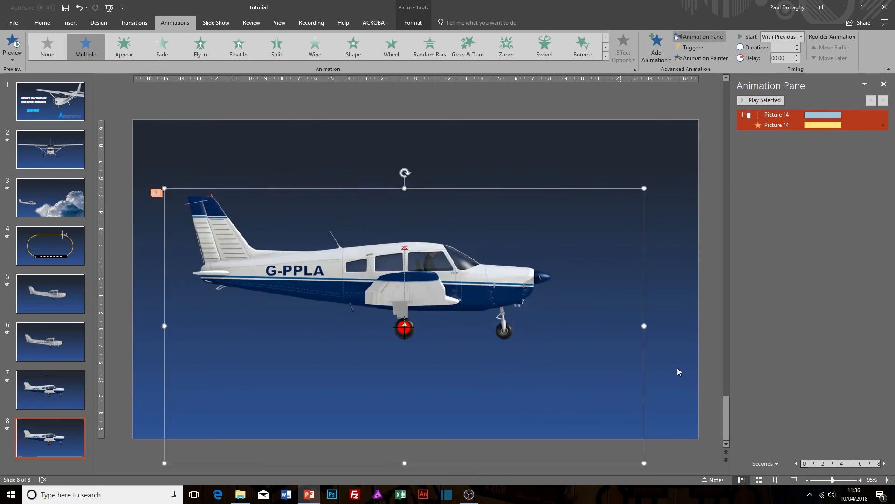